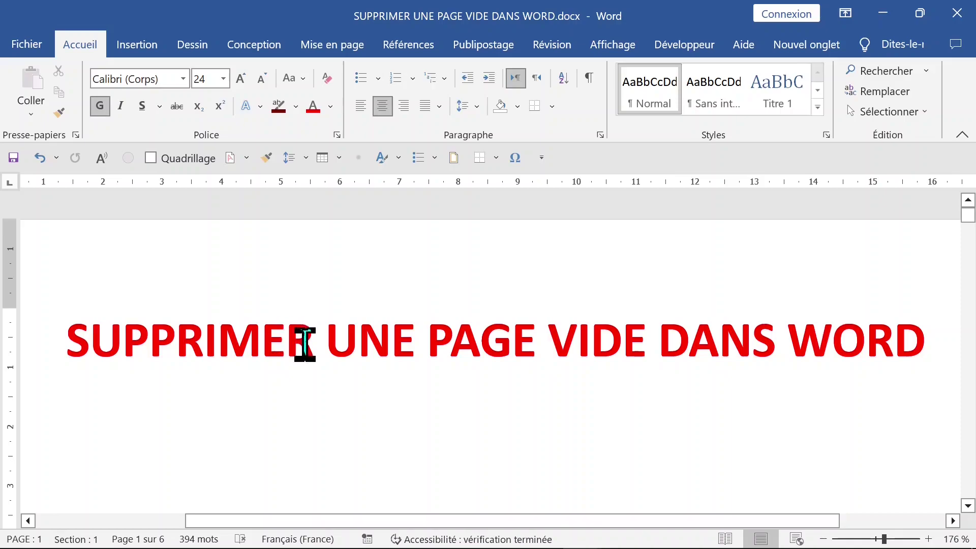
Read through the three listed cases of where a blank page can occur, at a zoom that fits the page width
scroll(305, 344, down, 1)
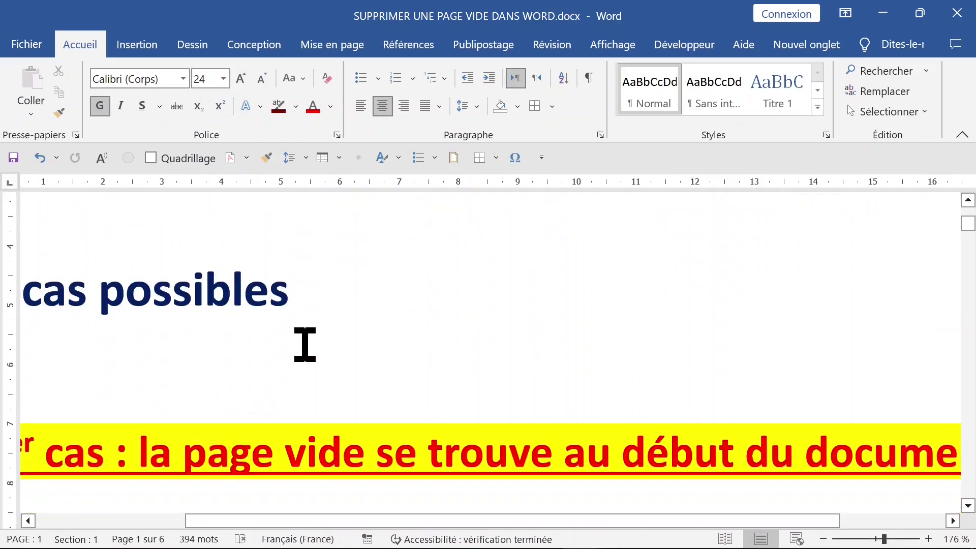
click(823, 539)
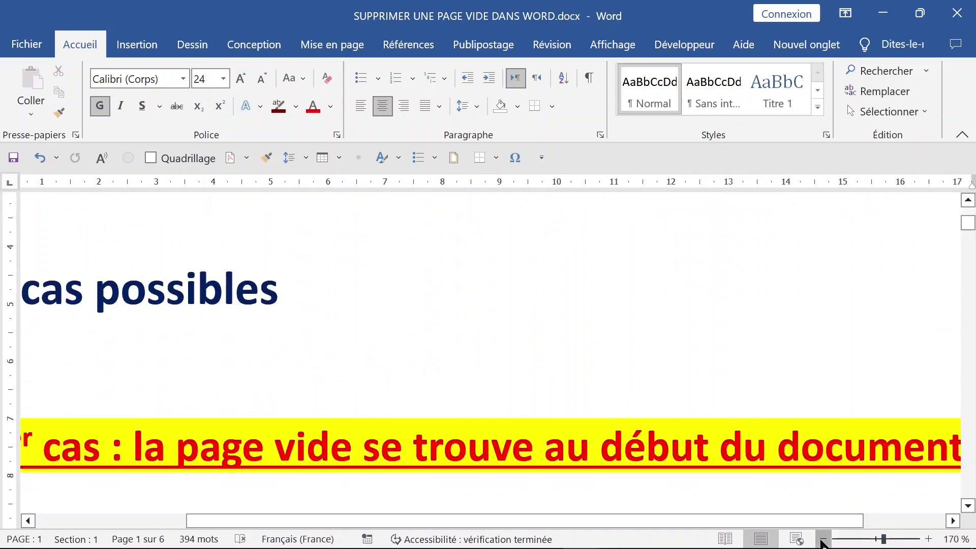
click(823, 539)
click(823, 539)
click(823, 539)
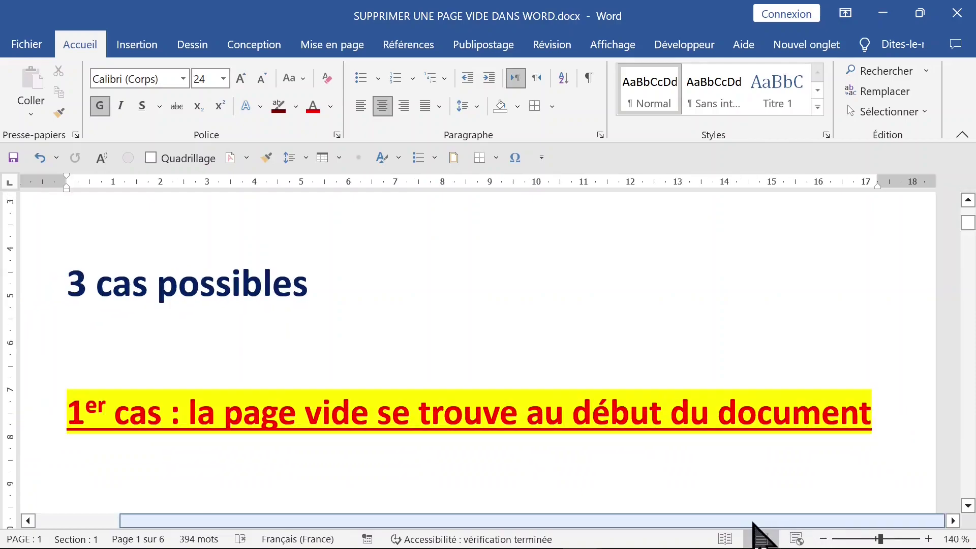
drag(751, 530, 726, 529)
scroll(721, 503, down, 2)
scroll(721, 503, down, 3)
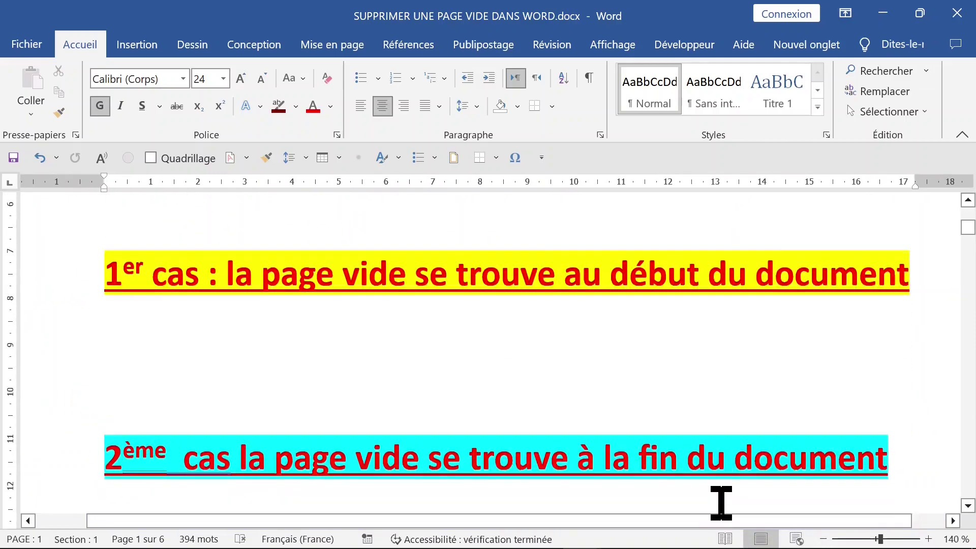
drag(578, 374, 697, 413)
scroll(697, 424, down, 2)
scroll(696, 424, down, 2)
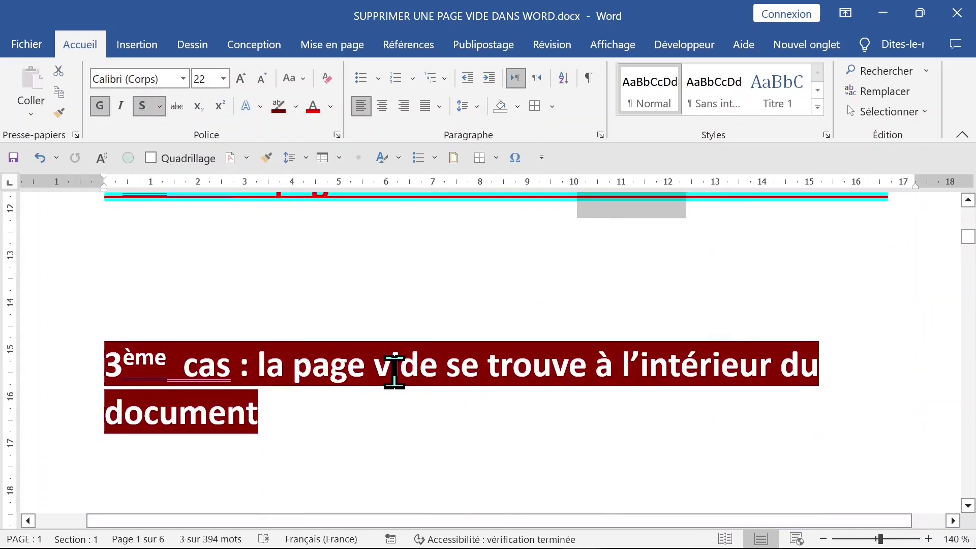
scroll(551, 388, up, 7)
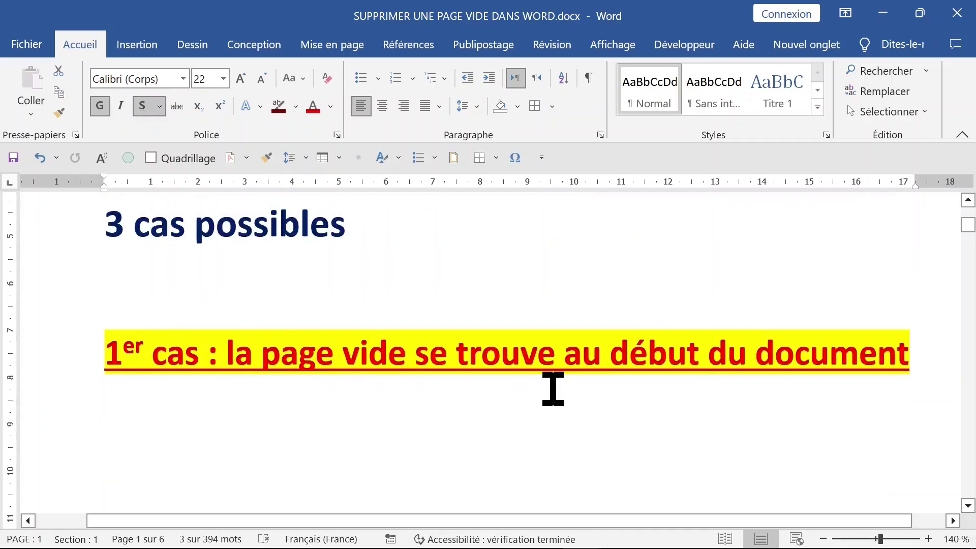
scroll(552, 388, up, 2)
click(57, 453)
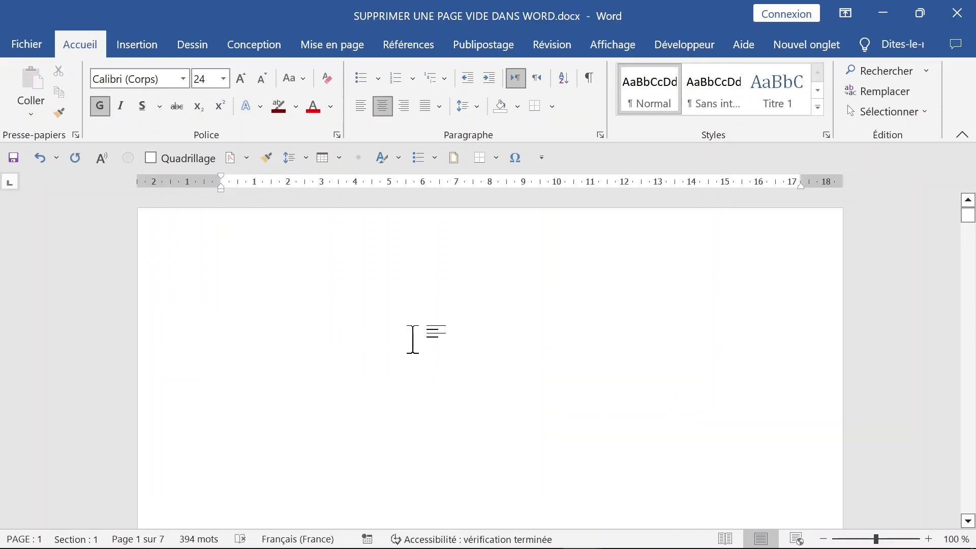
Delete the blank first page by selecting from just before the title "SUPPRIMER UNE PAGE VIDE DANS WORD" back to the document start
ctrl+scroll(413, 339, down, 8)
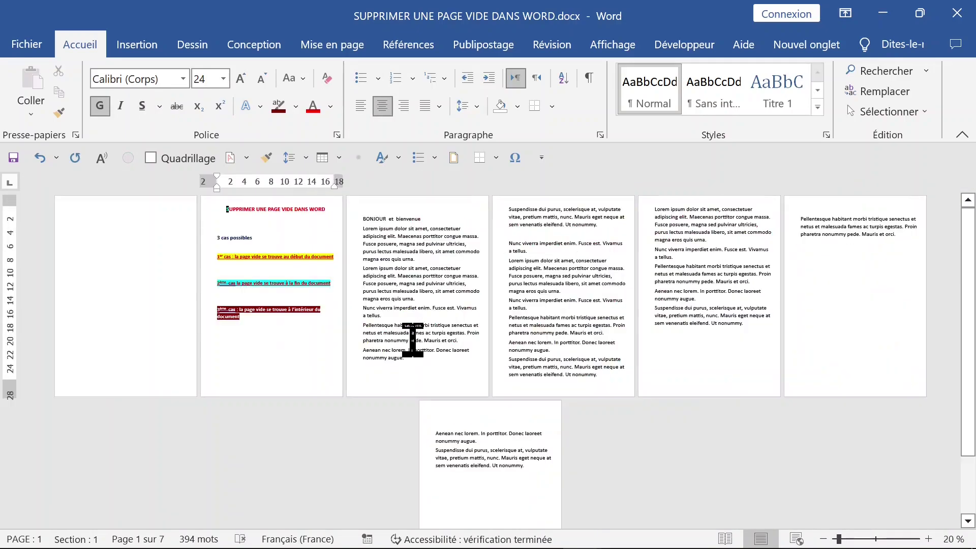
ctrl+scroll(412, 340, up, 8)
ctrl+scroll(412, 340, down, 8)
click(148, 203)
ctrl+scroll(183, 275, up, 5)
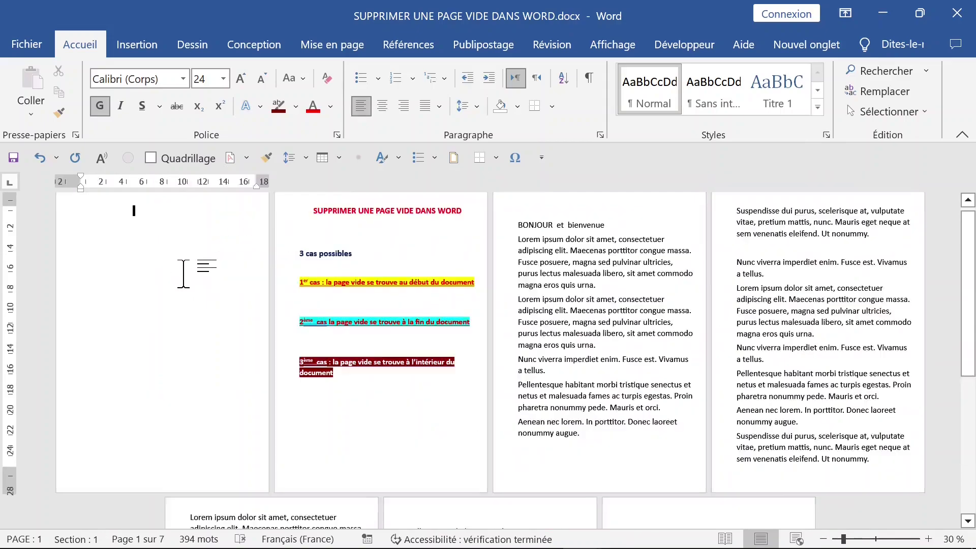
scroll(388, 346, down, 5)
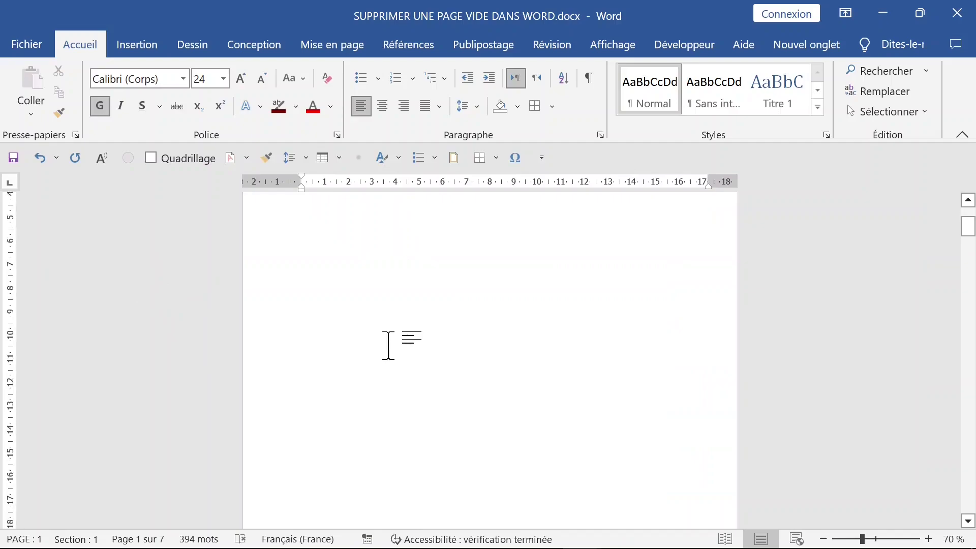
scroll(389, 345, down, 5)
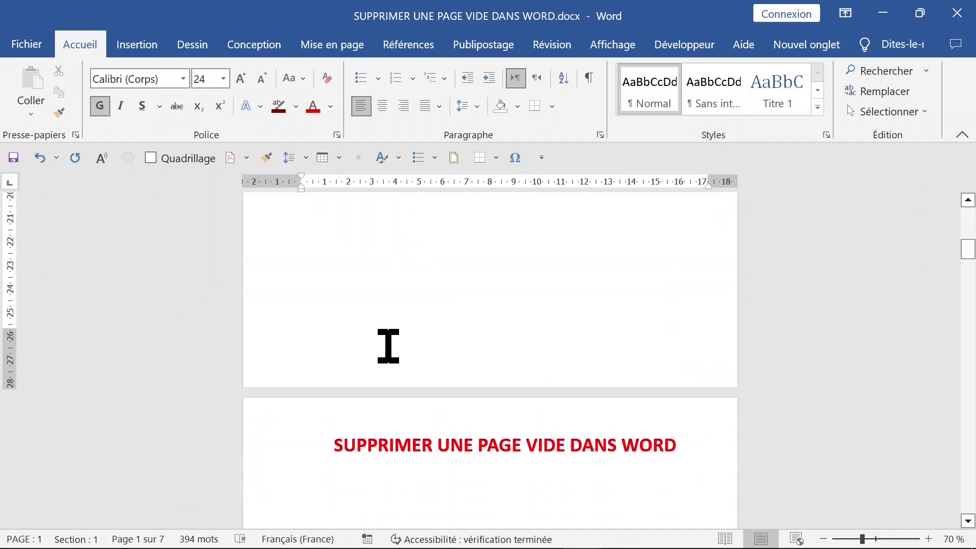
click(335, 442)
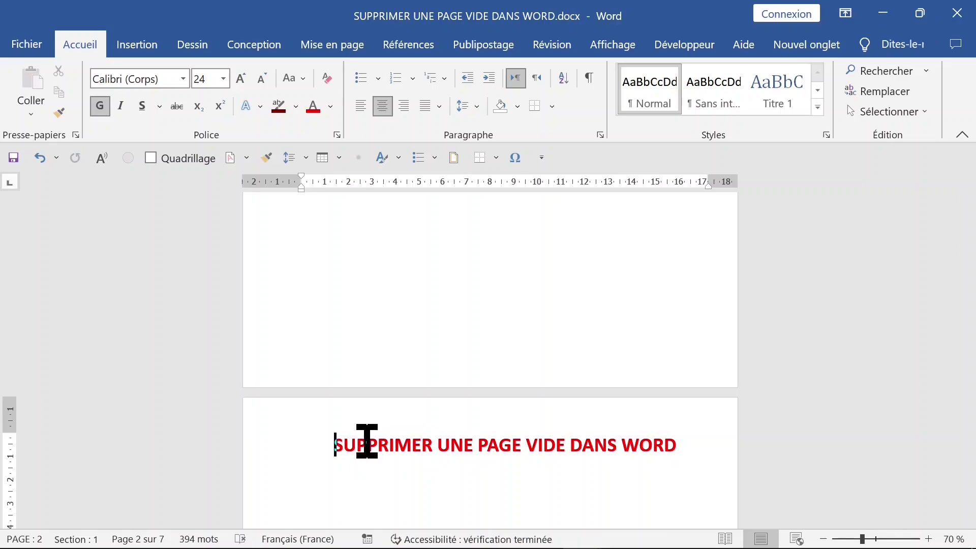
key(BackSpace)
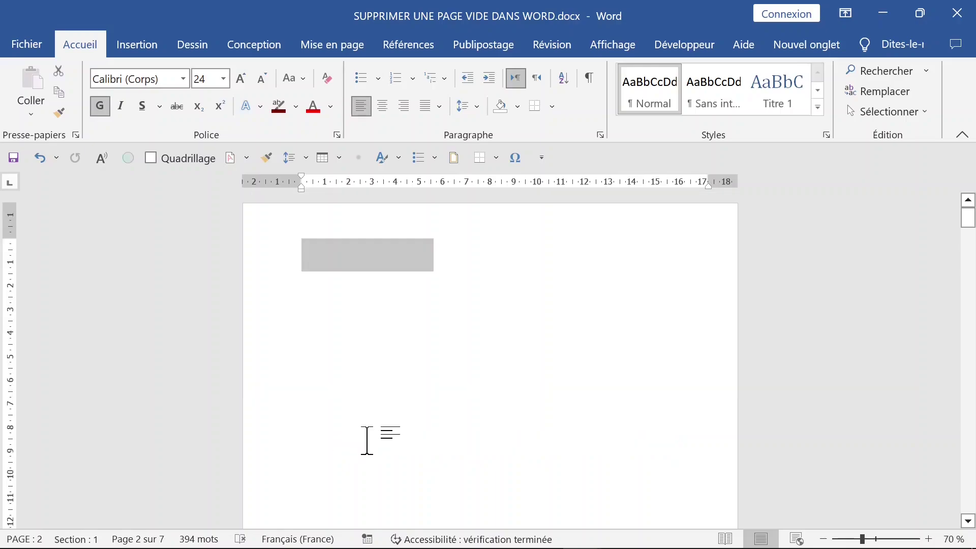
scroll(379, 407, down, 4)
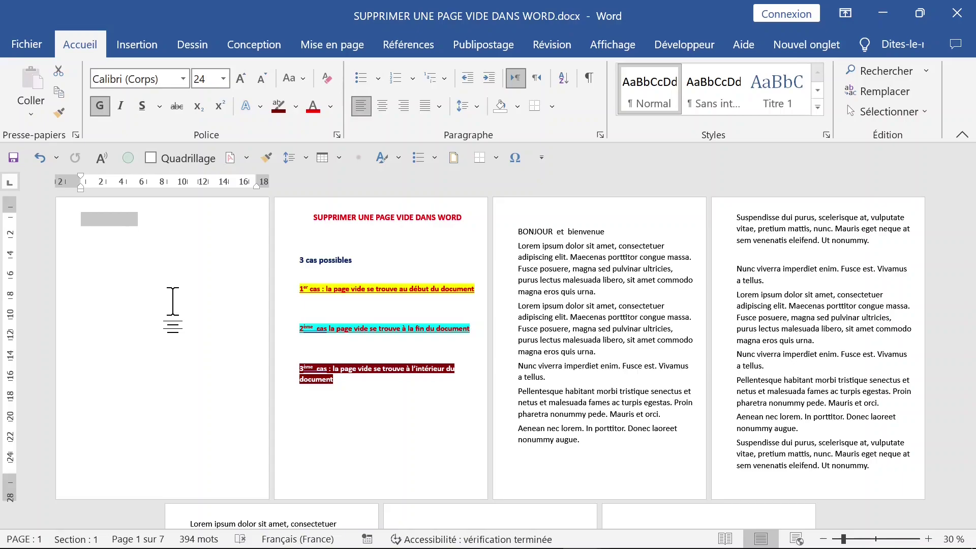
key(Delete)
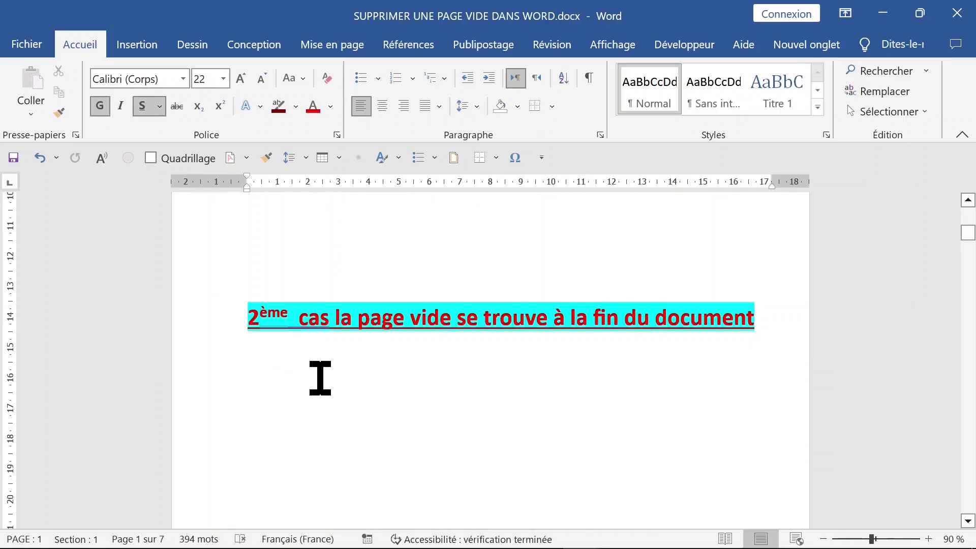
key(ctrl+z)
Examine the last pages of the document in the multi-page overview and close up, around the final page
scroll(320, 378, down, 6)
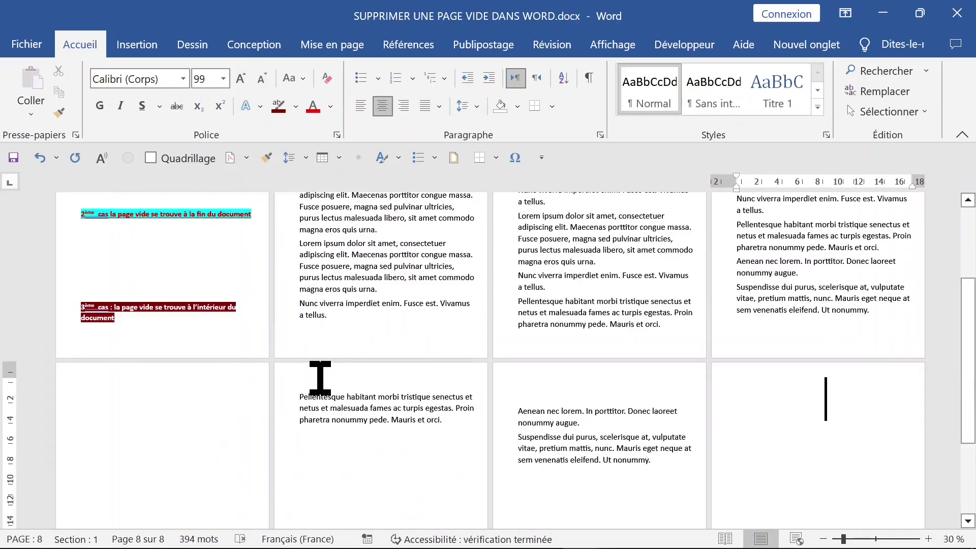
scroll(320, 378, down, 1)
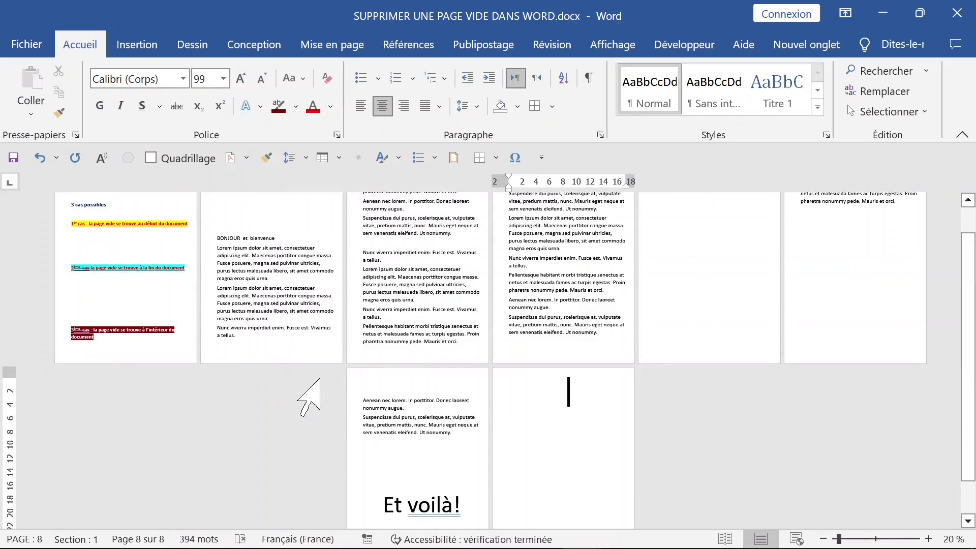
scroll(320, 378, up, 1)
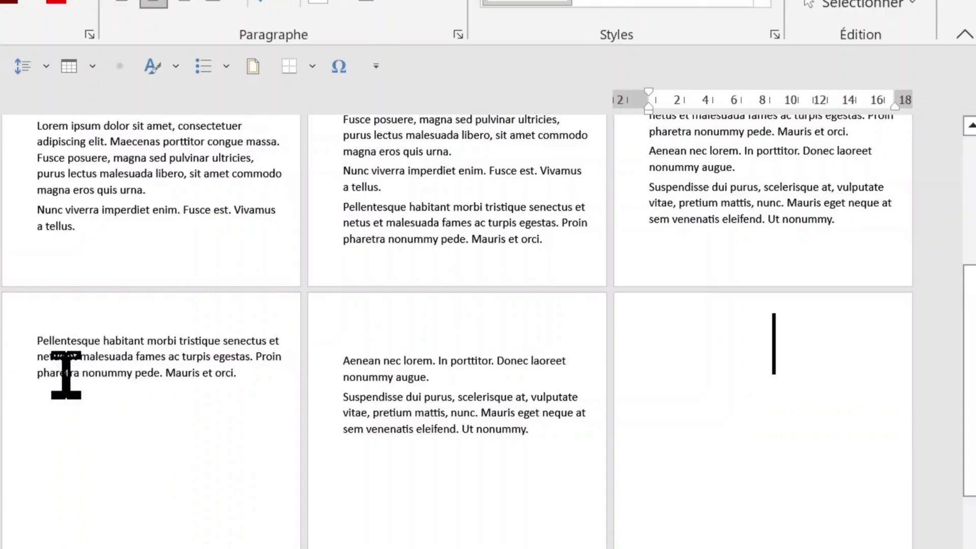
scroll(66, 375, up, 5)
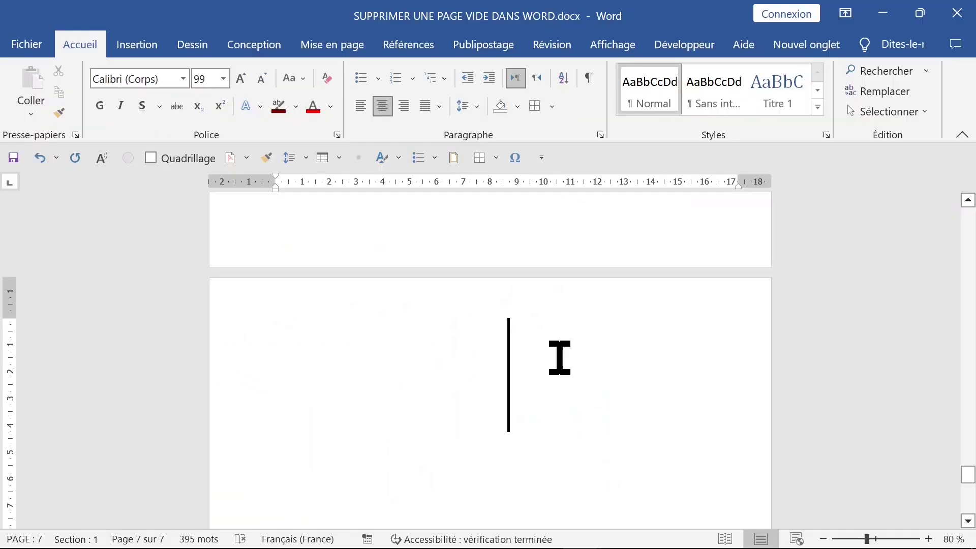
scroll(559, 358, down, 2)
scroll(559, 357, down, 5)
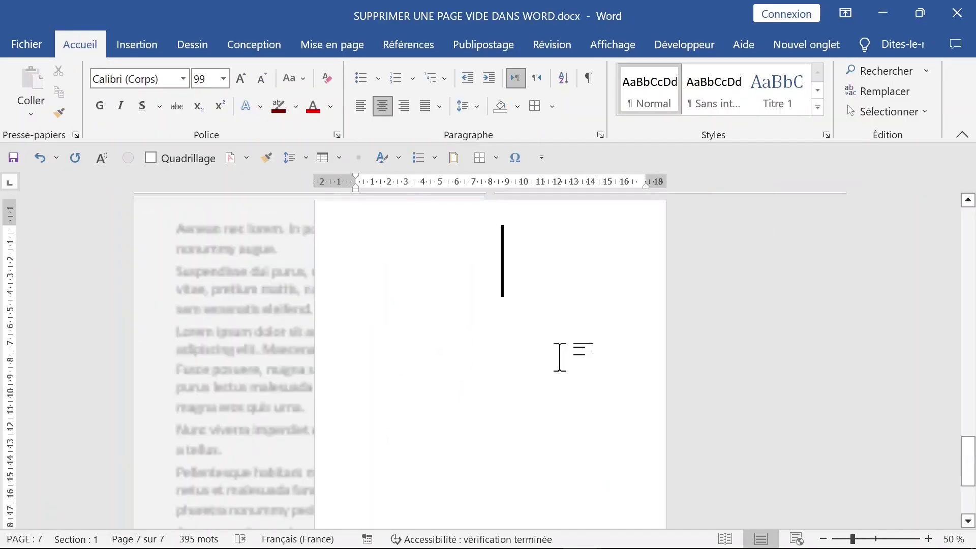
click(559, 426)
scroll(589, 407, up, 4)
scroll(590, 408, up, 2)
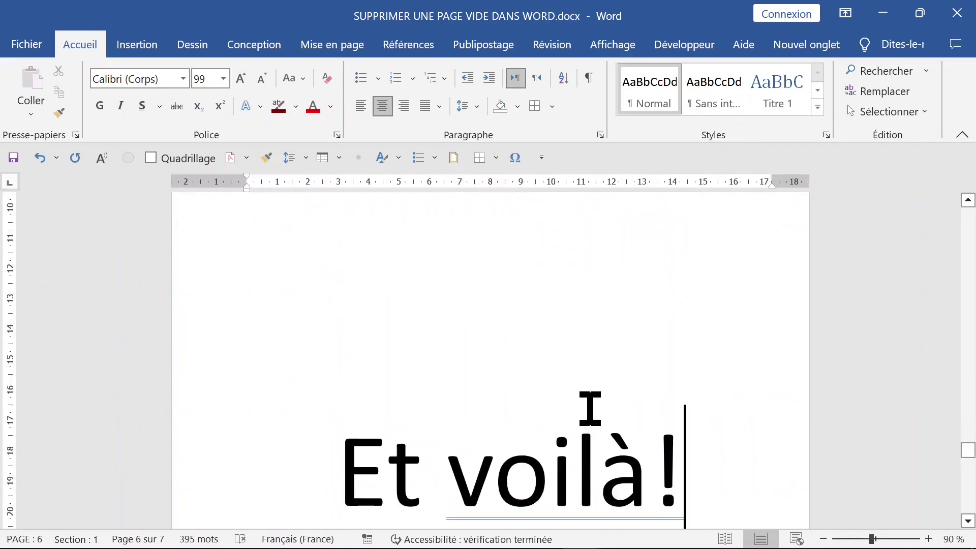
Delete the blank last page by selecting everything from just after "Et voilà!" to the end of the document
click(357, 456)
click(686, 448)
scroll(686, 450, down, 3)
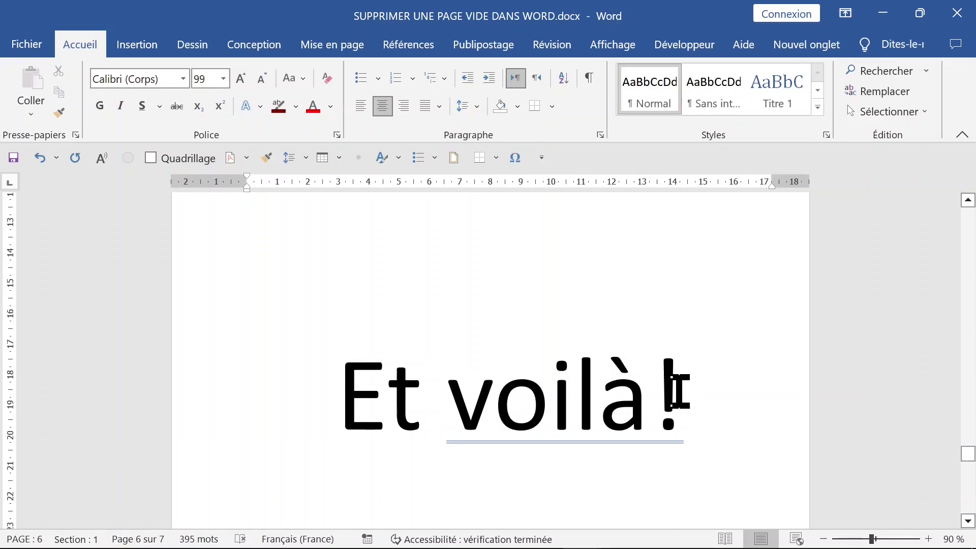
key(ctrl+shift+End)
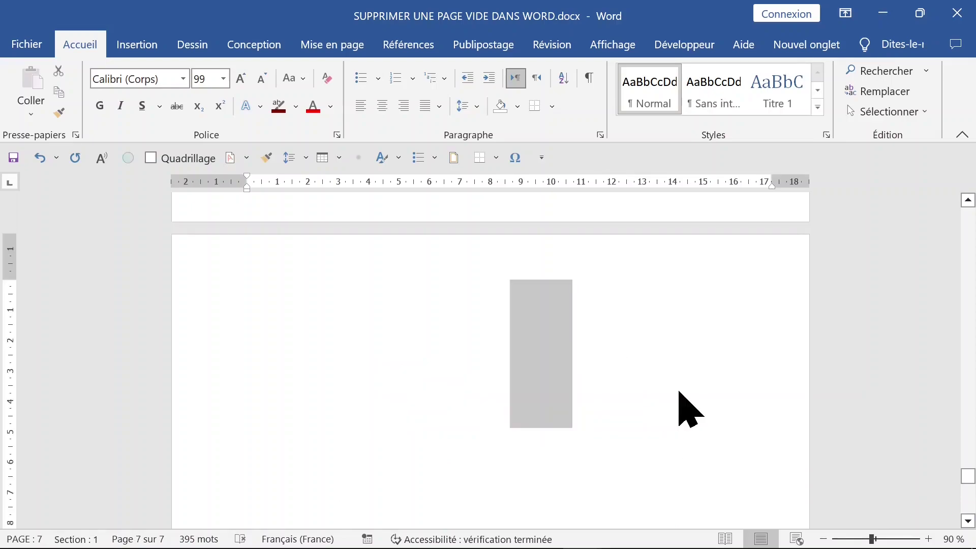
ctrl+scroll(679, 392, down, 7)
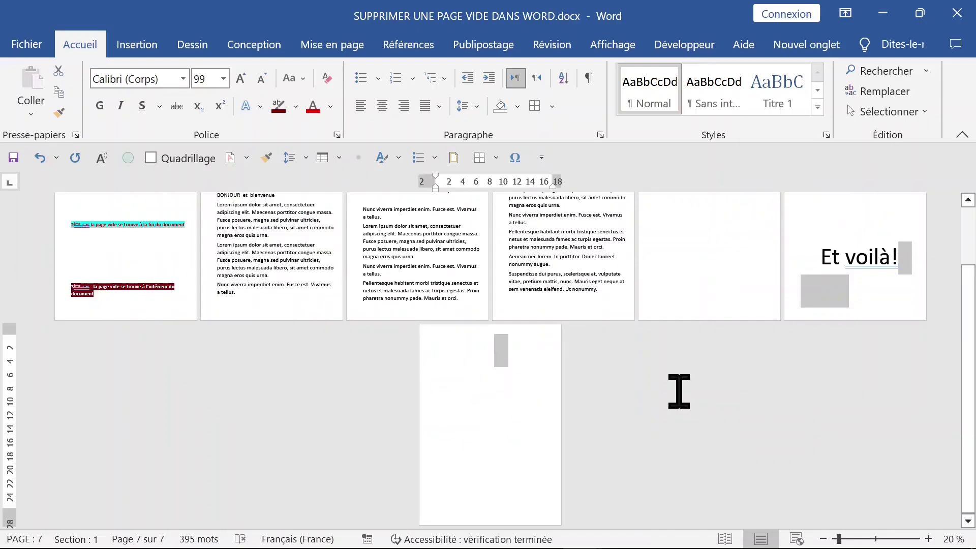
ctrl+scroll(679, 393, down, 1)
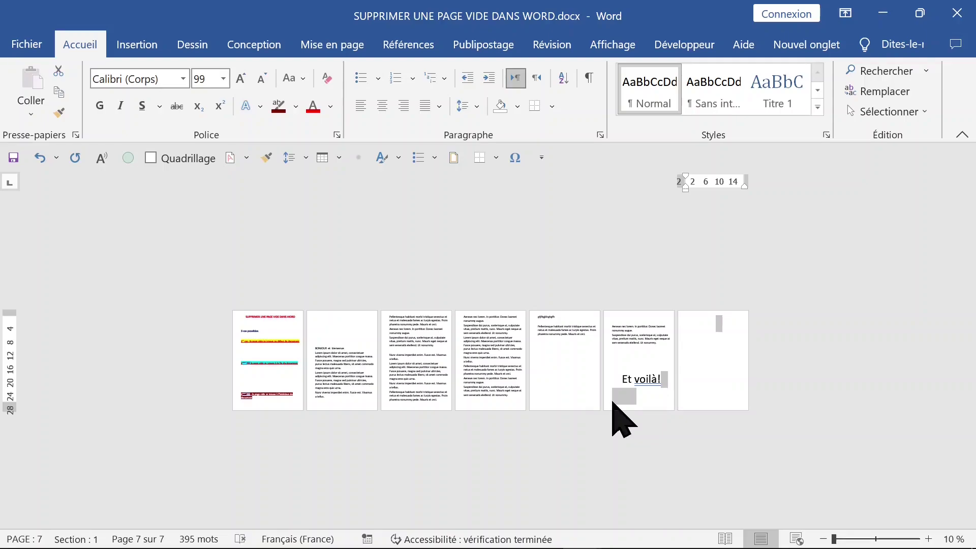
key(Delete)
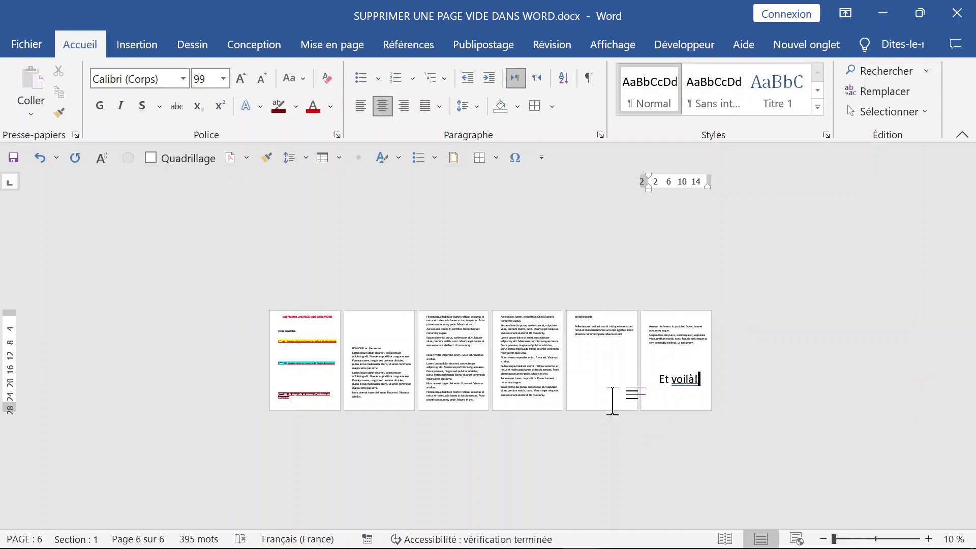
scroll(612, 400, up, 4)
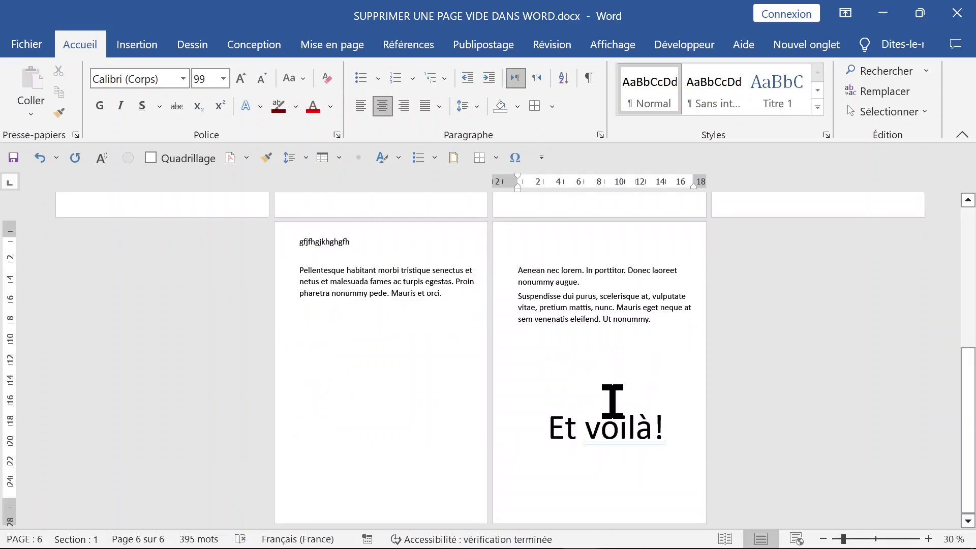
scroll(612, 401, up, 3)
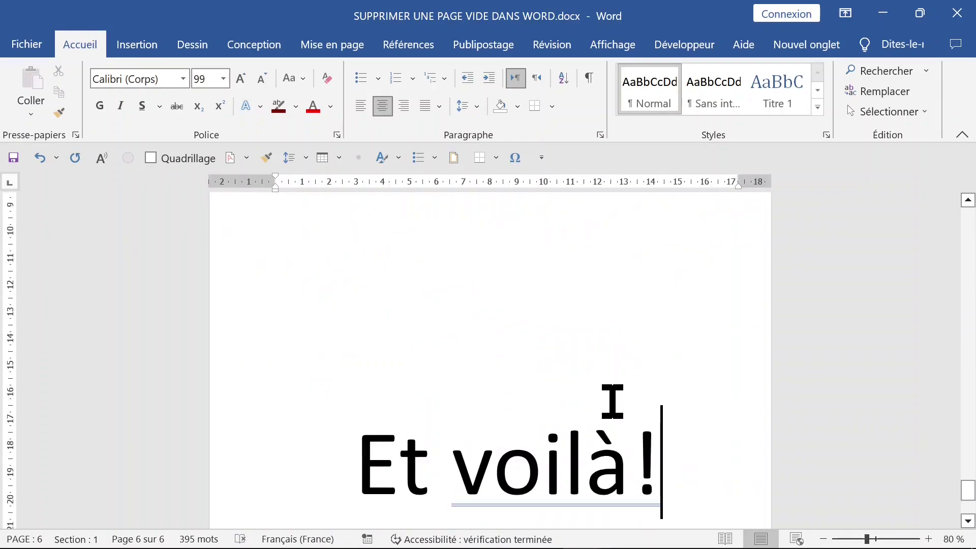
Change the highlight colour of the "3ème cas" heading on the first page to red
drag(968, 492, 969, 250)
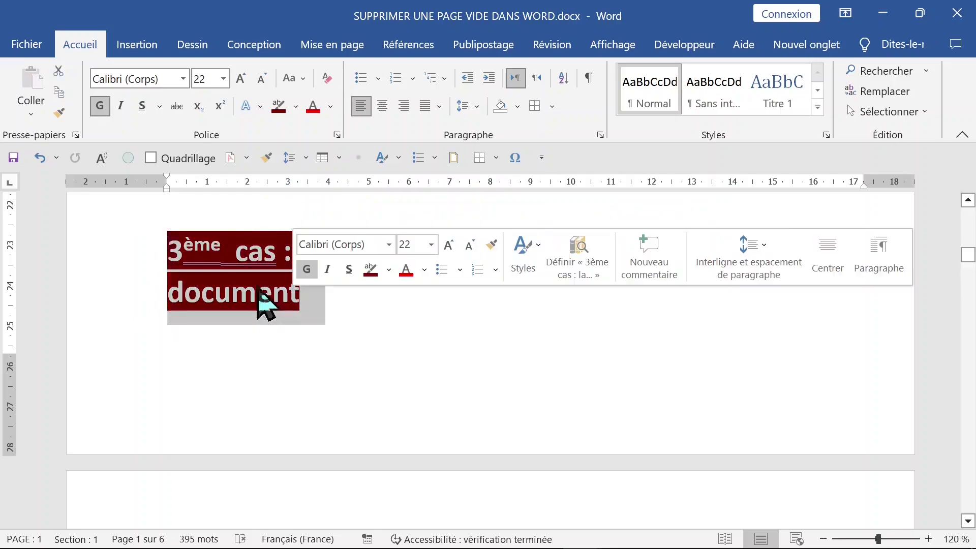
click(295, 105)
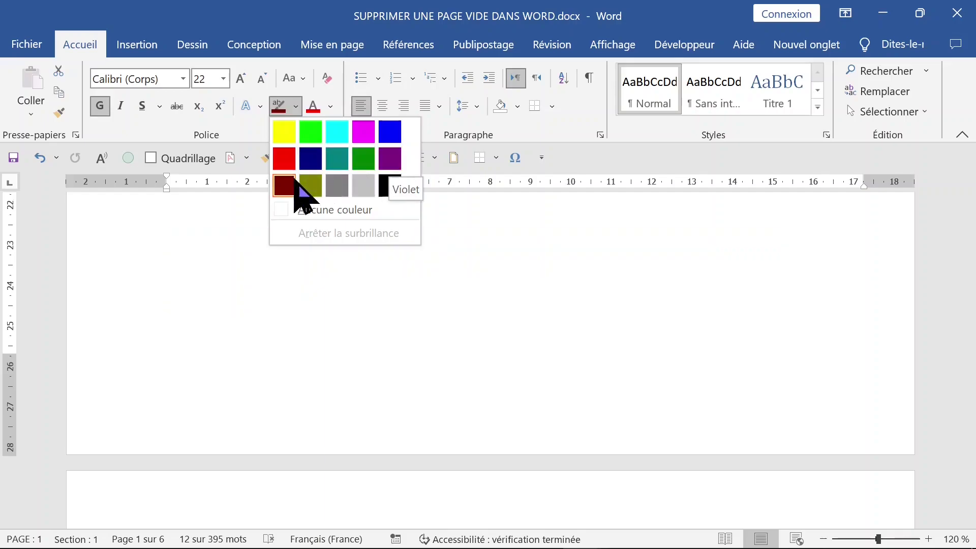
click(286, 161)
click(315, 283)
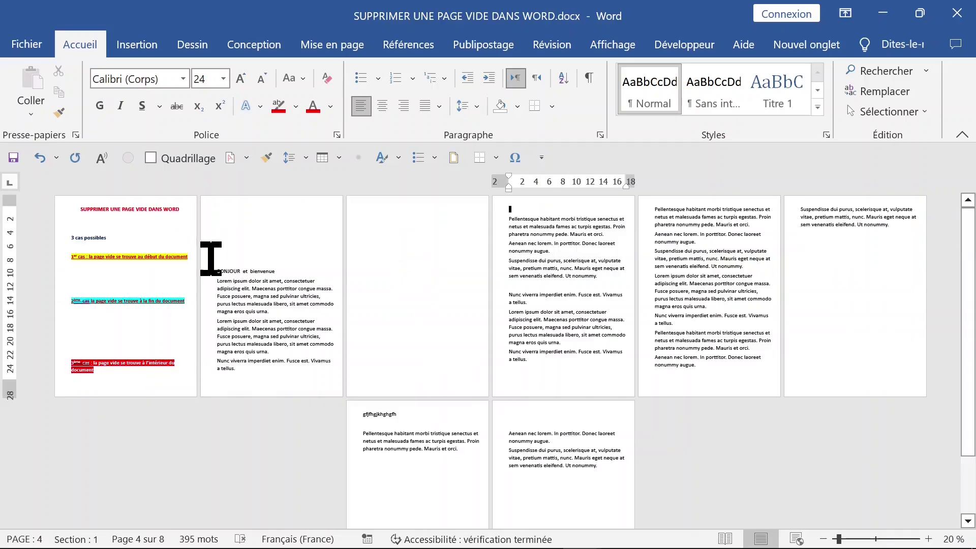
Place the cursor on the blank third page and display the formatting marks there
click(126, 234)
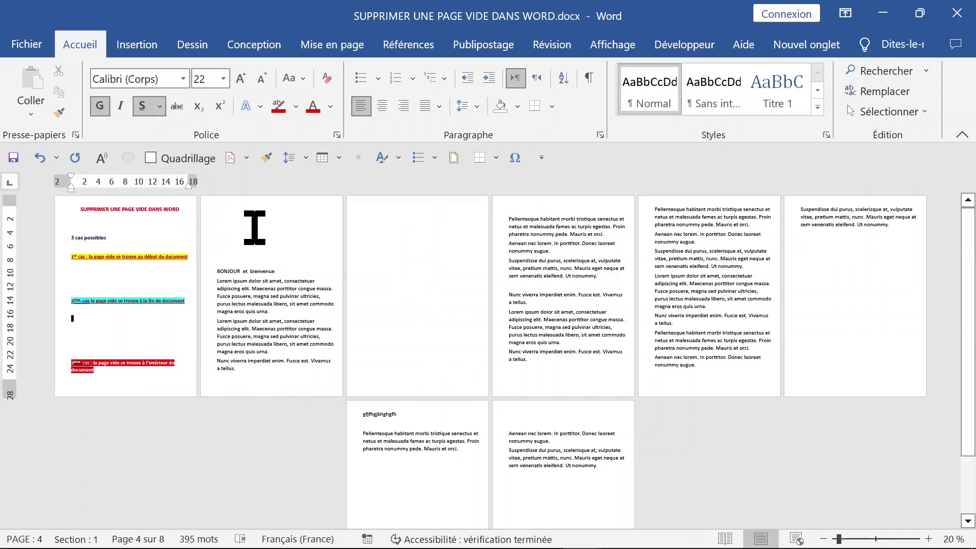
click(255, 226)
click(377, 218)
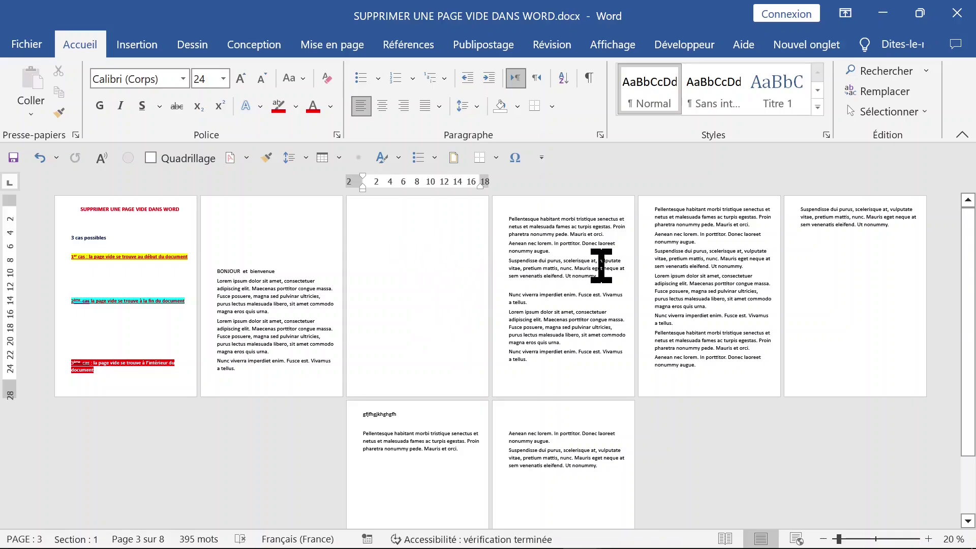
scroll(602, 265, up, 6)
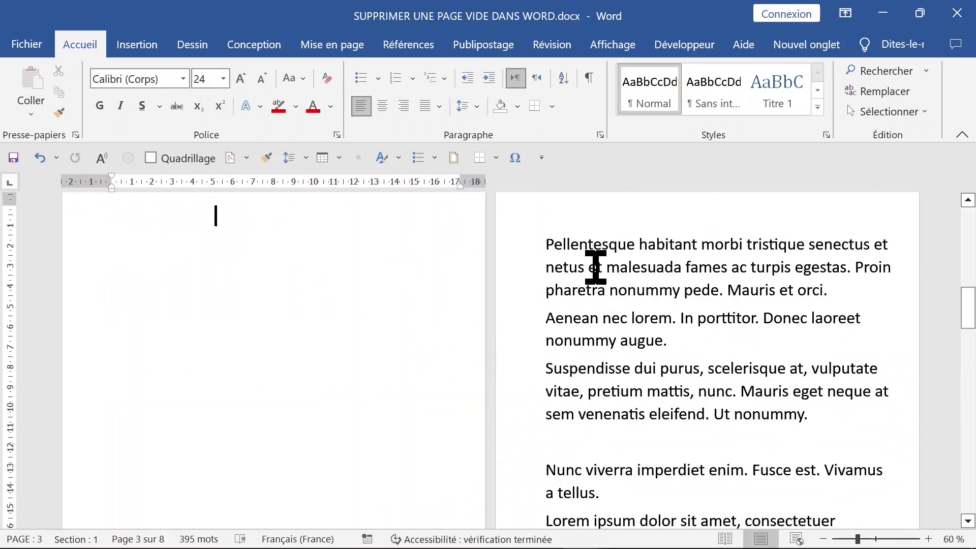
scroll(596, 266, up, 1)
scroll(592, 266, up, 4)
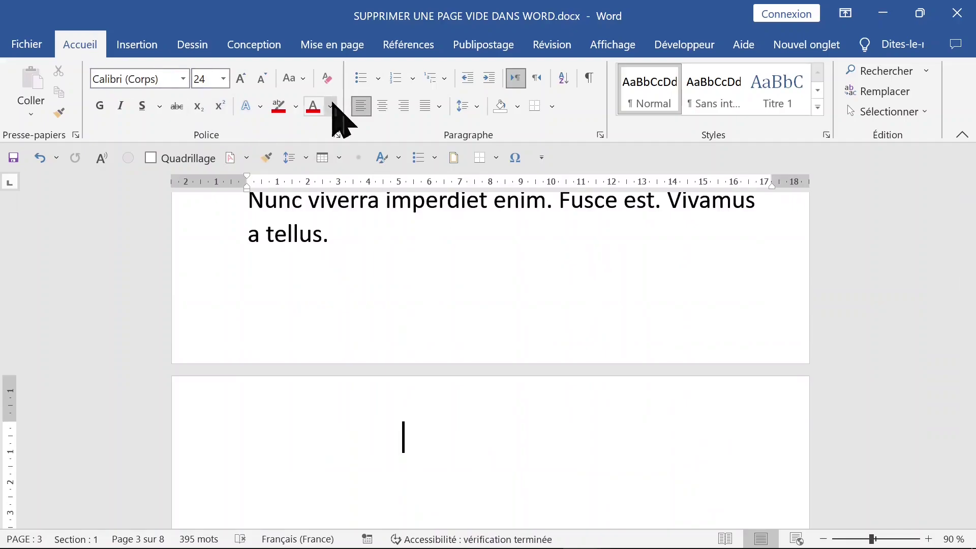
click(592, 80)
scroll(455, 356, down, 1)
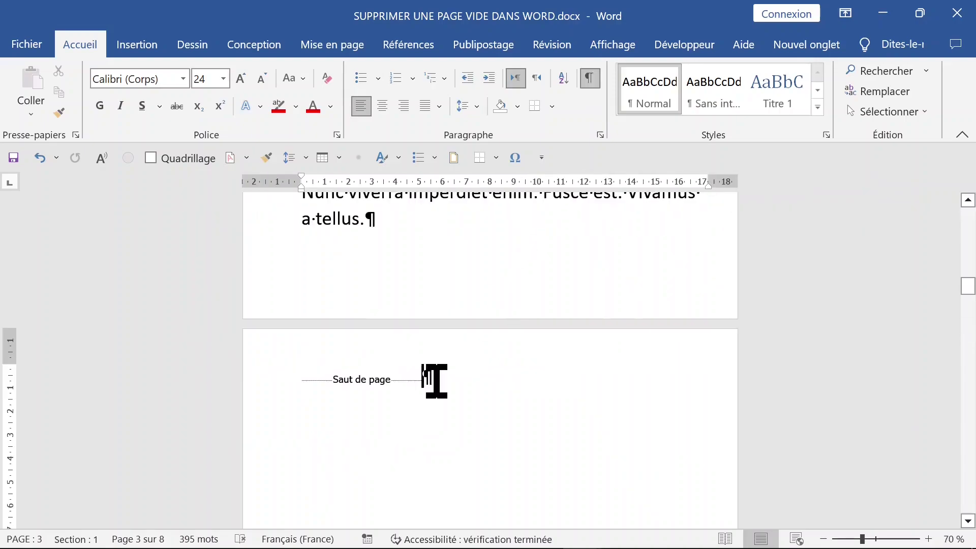
ctrl+scroll(468, 393, up, 5)
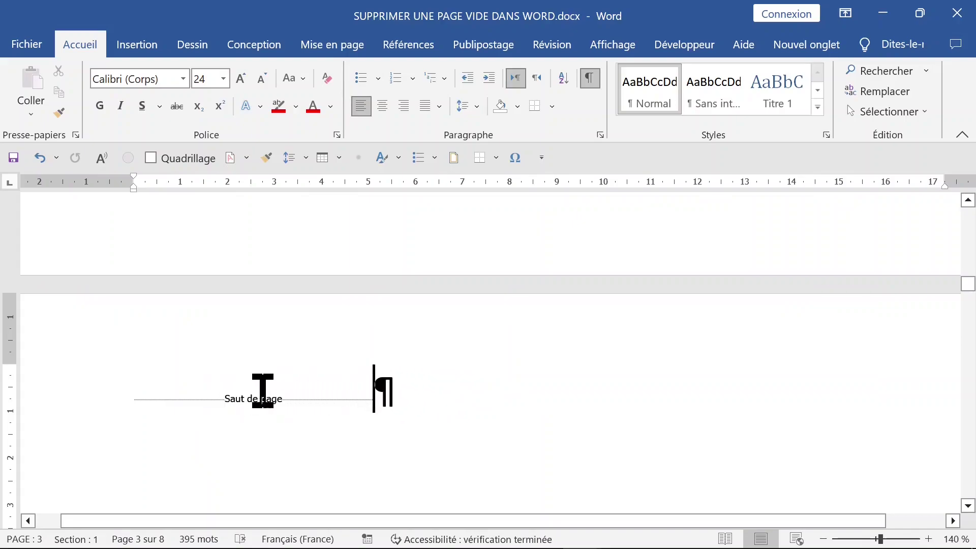
Delete the page break on the blank third page, from the position just before it
double_click(234, 391)
click(382, 390)
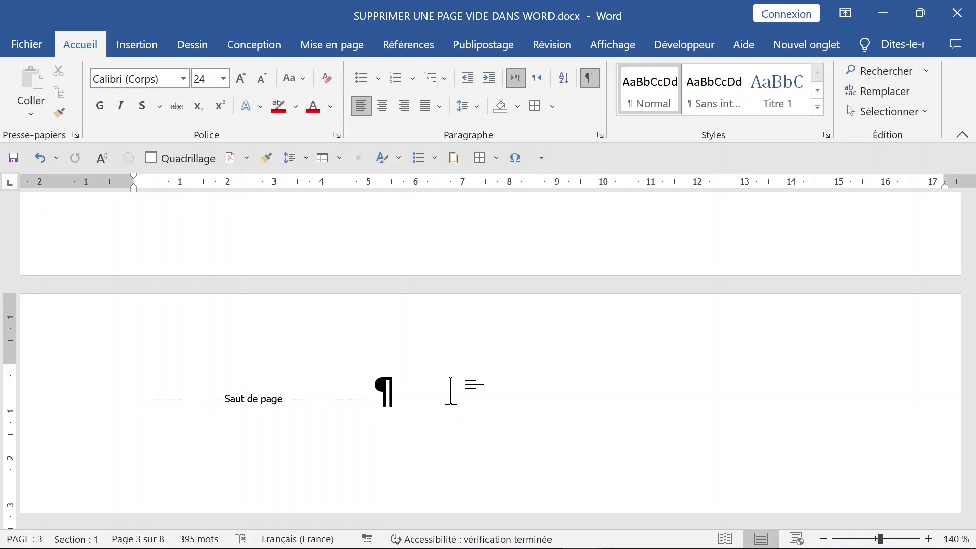
key(Delete)
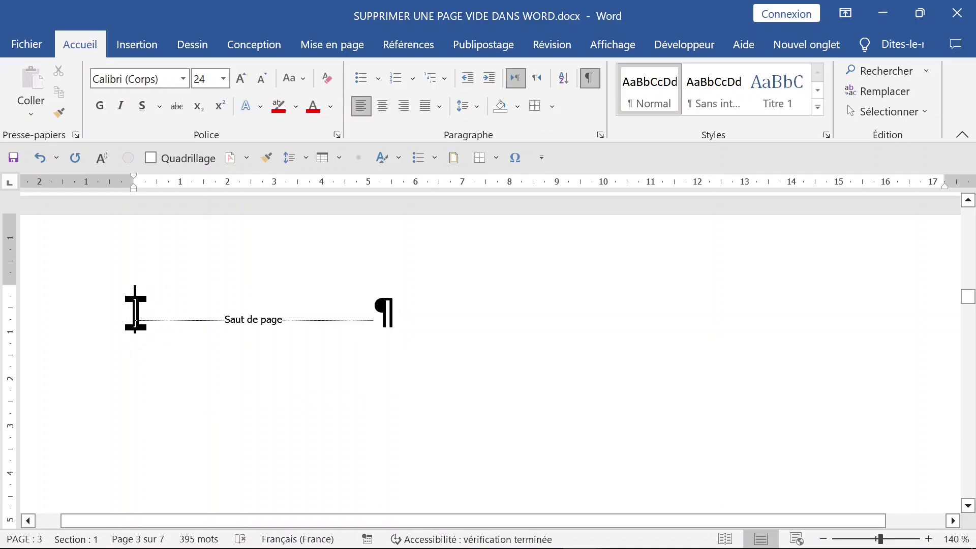
key(Delete)
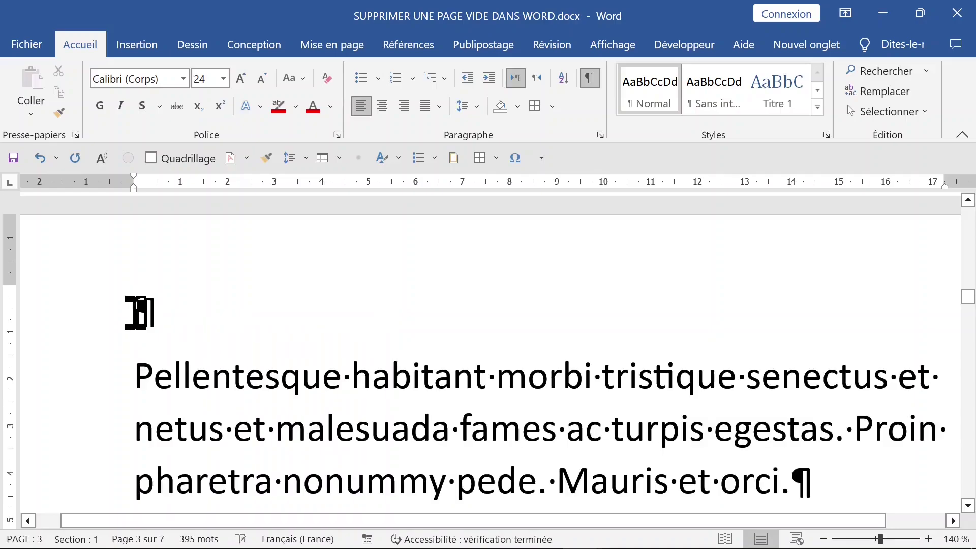
Check the document's remaining pages in the multi-page overview and hide the formatting marks
ctrl+scroll(329, 349, down, 1)
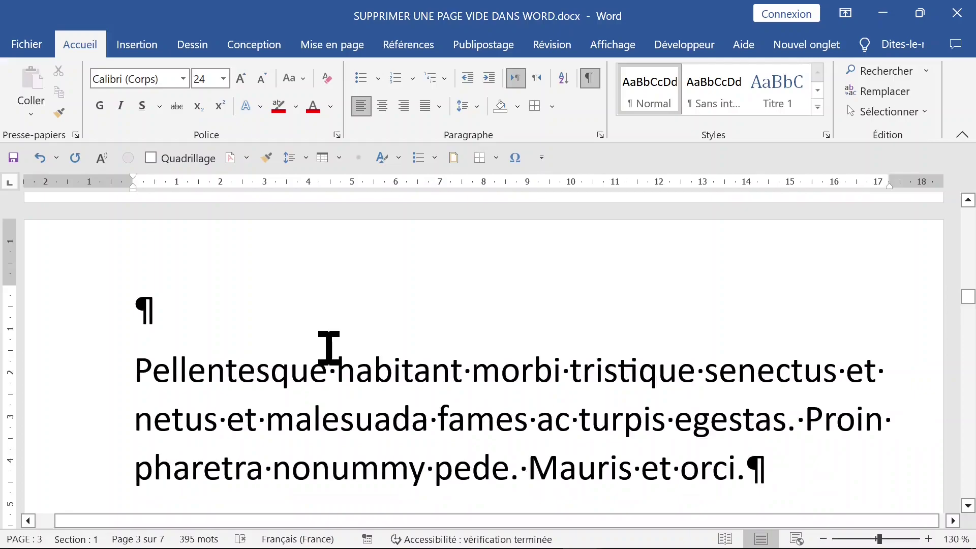
ctrl+scroll(329, 348, down, 7)
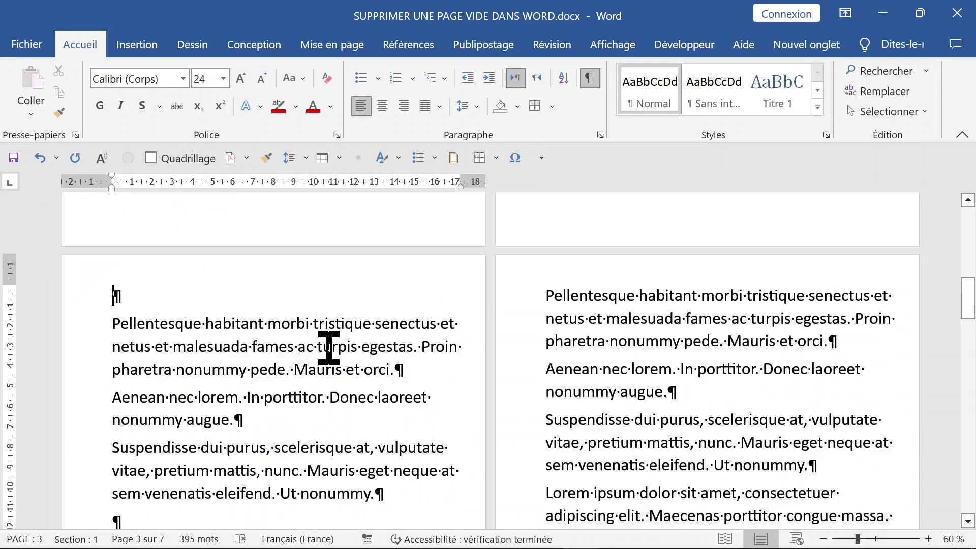
ctrl+scroll(329, 349, down, 3)
ctrl+scroll(329, 348, down, 1)
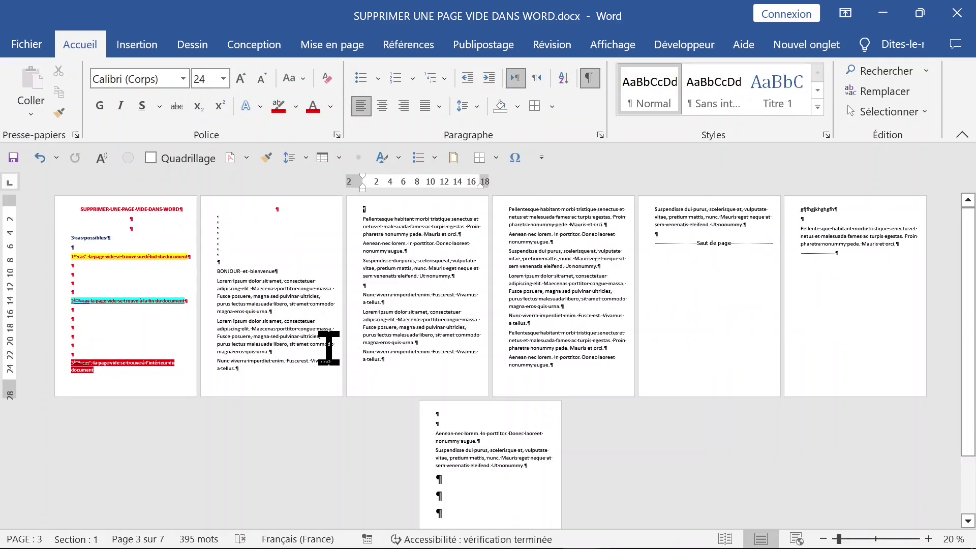
click(590, 78)
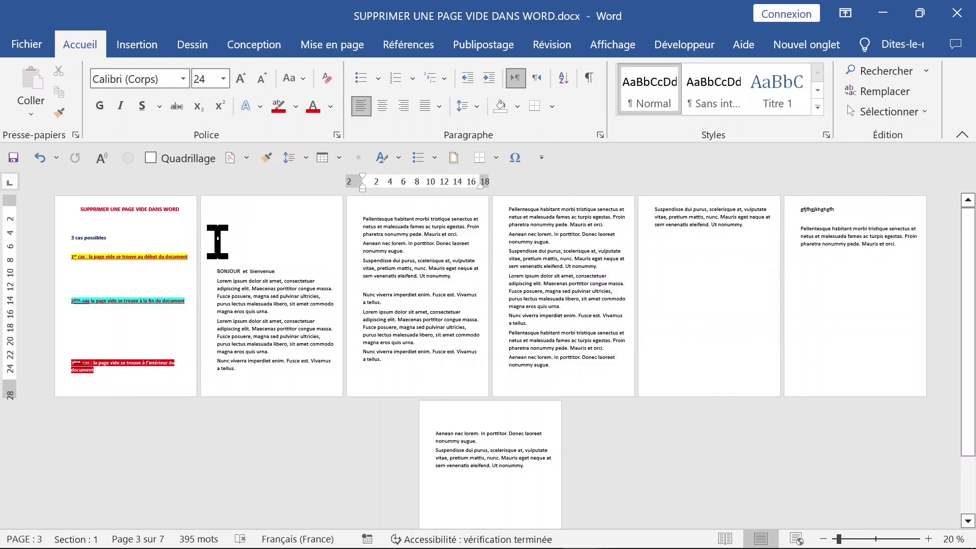
Enter the text "Ctrl+shift+8" in the empty area above "BONJOUR et bienvenue" on the second page
click(217, 241)
scroll(217, 242, up, 20)
text(ctrl)
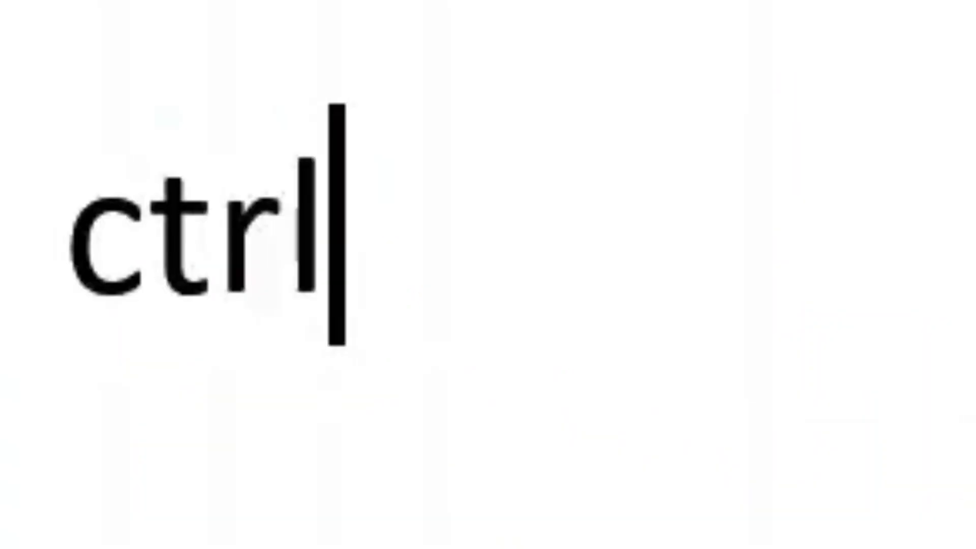
text(+shif)
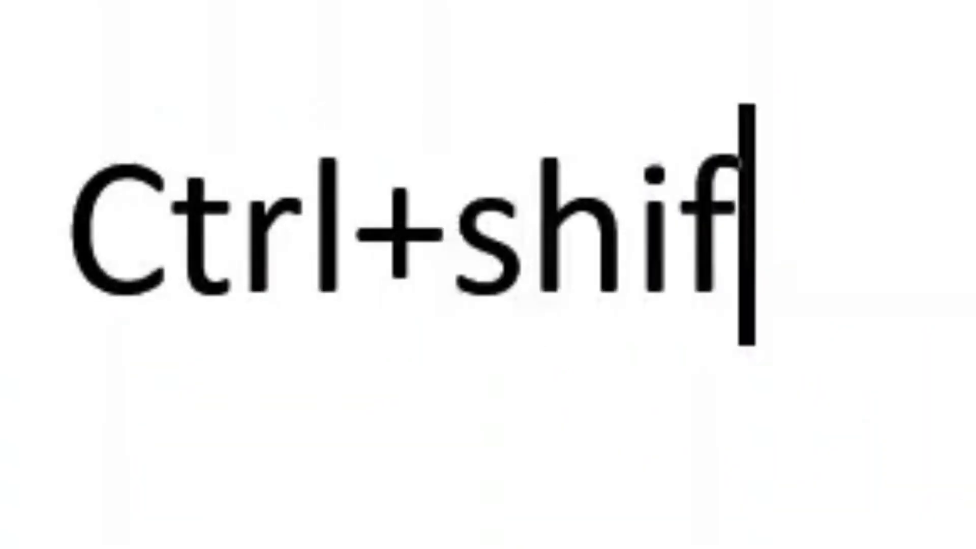
text(t+8)
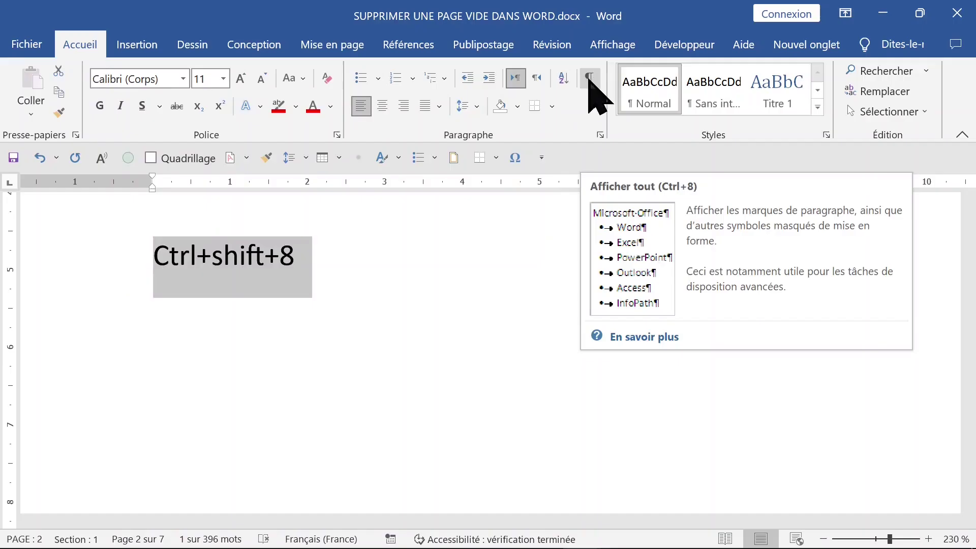
Switch the formatting marks on and back off, and deselect the "Ctrl+shift+8" text
click(591, 86)
click(590, 86)
click(369, 284)
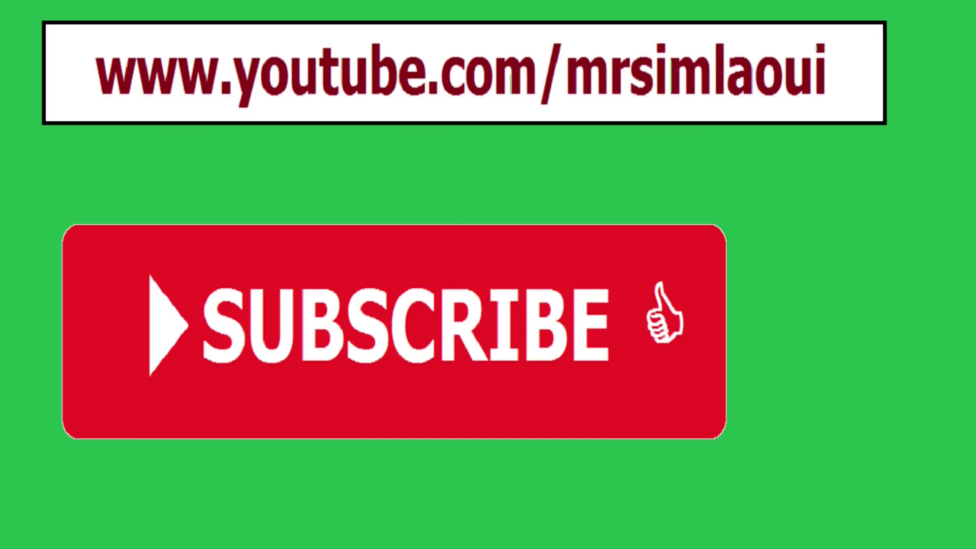